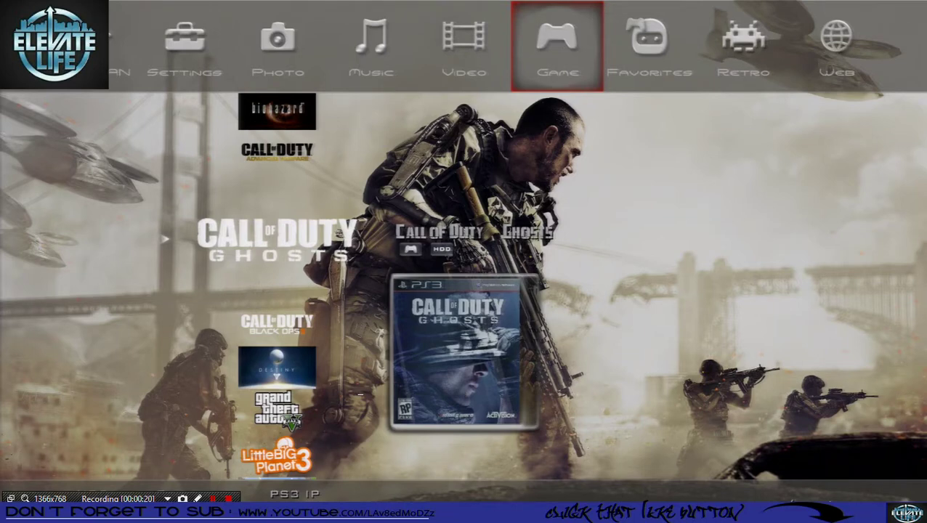
Reconnect FileZilla to the PS3 at 192.168.1.108, replacing the existing connection.
key("alt+Tab")
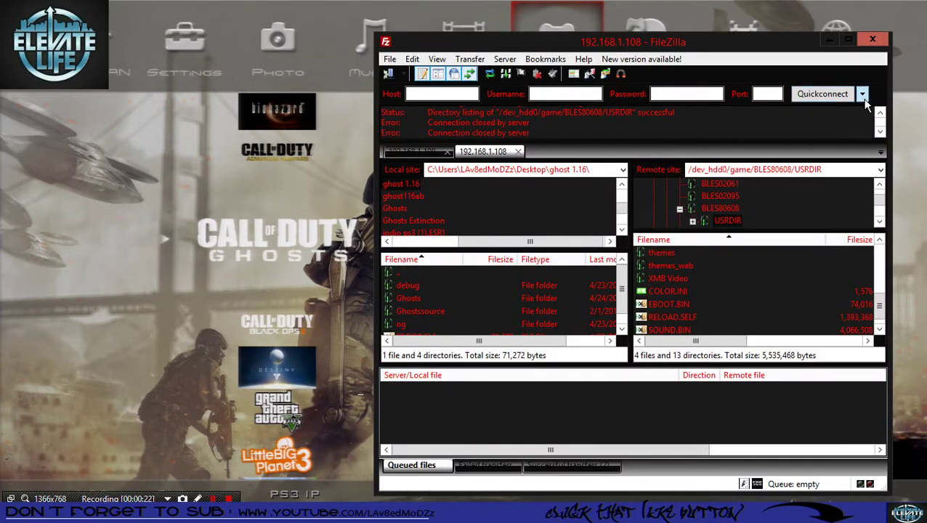
left_click(863, 95)
left_click(839, 140)
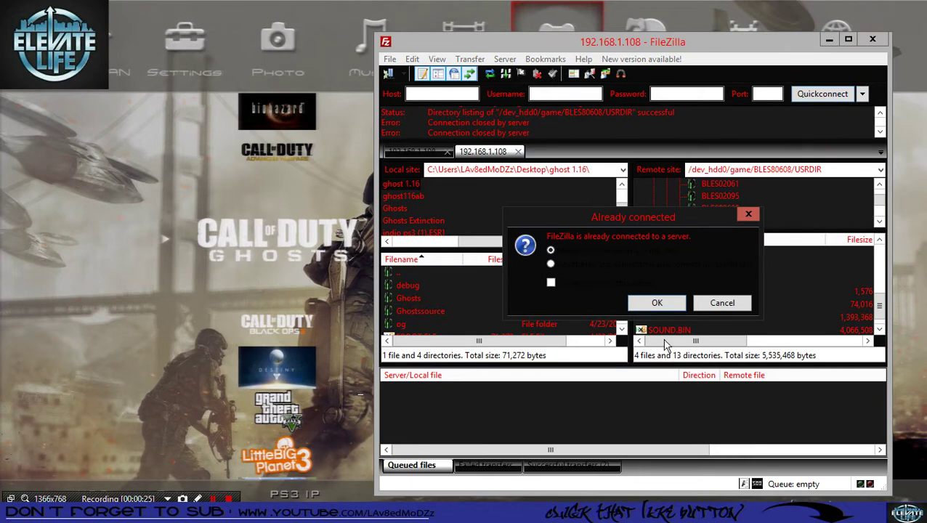
left_click(650, 302)
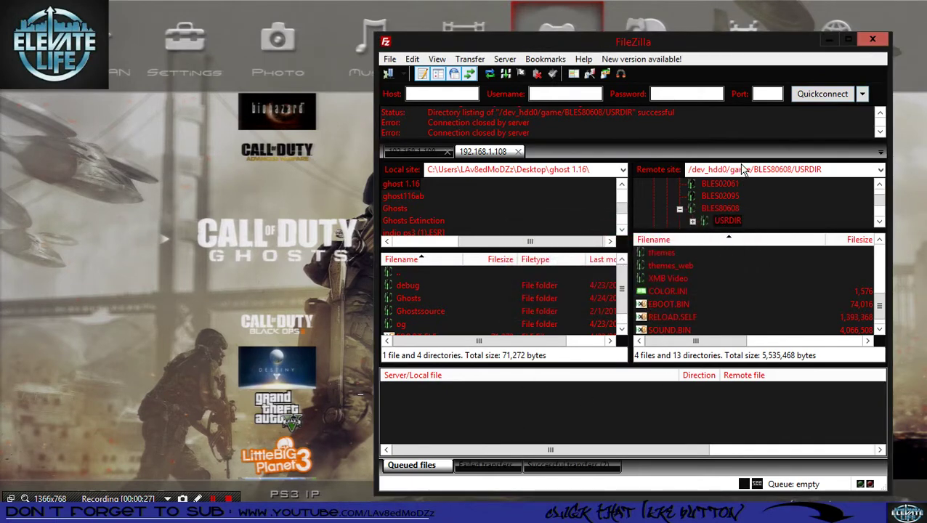
Browse the remote side to /dev_hdd0/game/BLES80608/USRDIR.
double_click(667, 320)
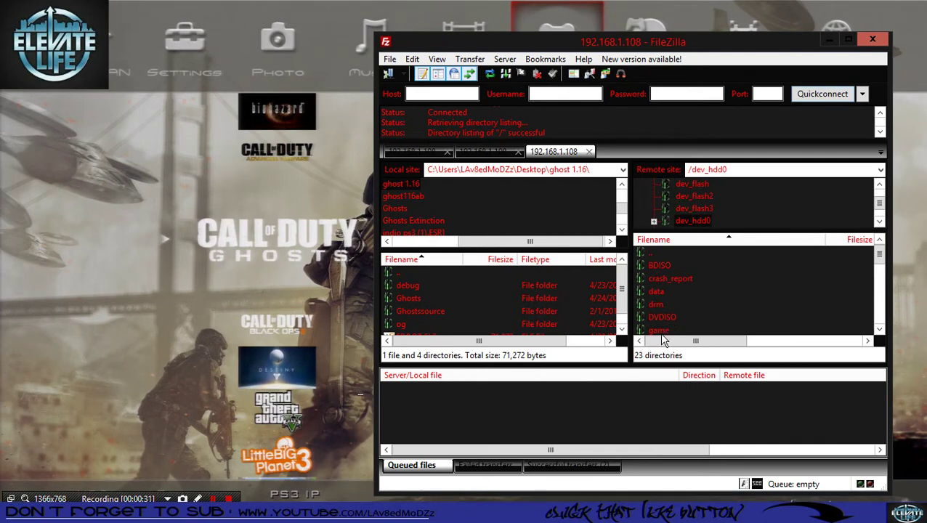
double_click(661, 333)
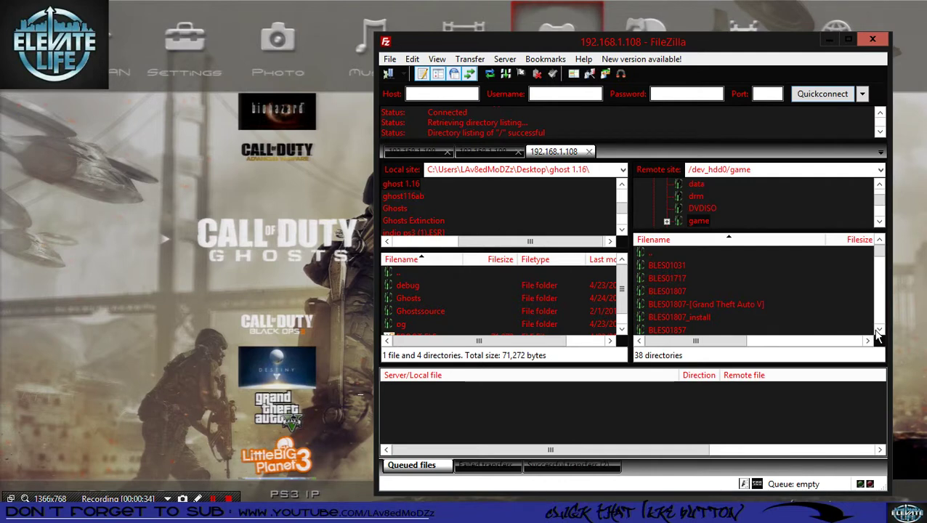
left_click(879, 329)
left_click(879, 330)
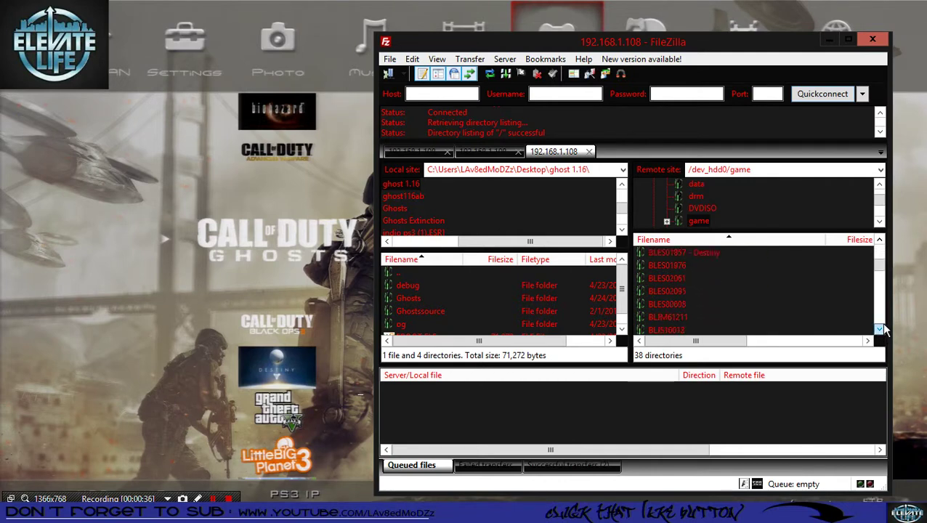
double_click(656, 305)
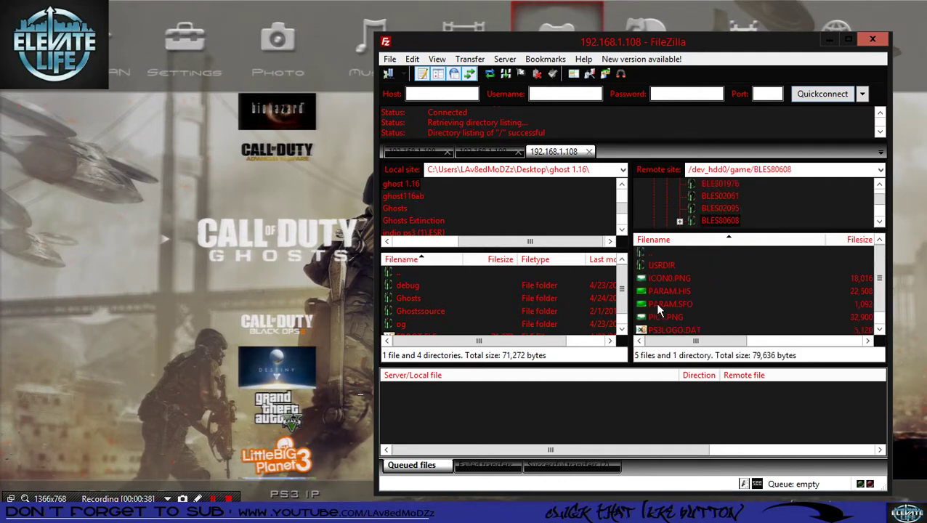
double_click(658, 266)
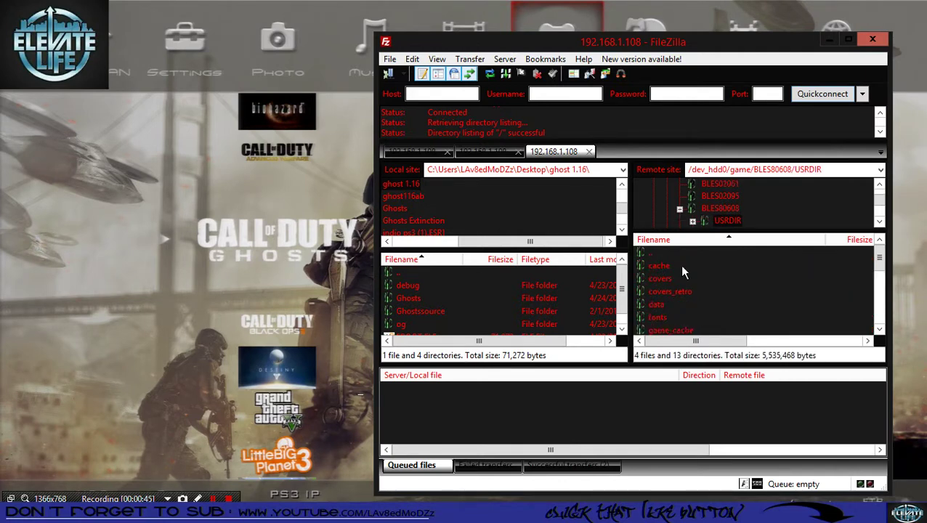
Delete the old SOUND.BIN file from USRDIR and confirm the deletion.
left_click_drag(880, 258, 880, 318)
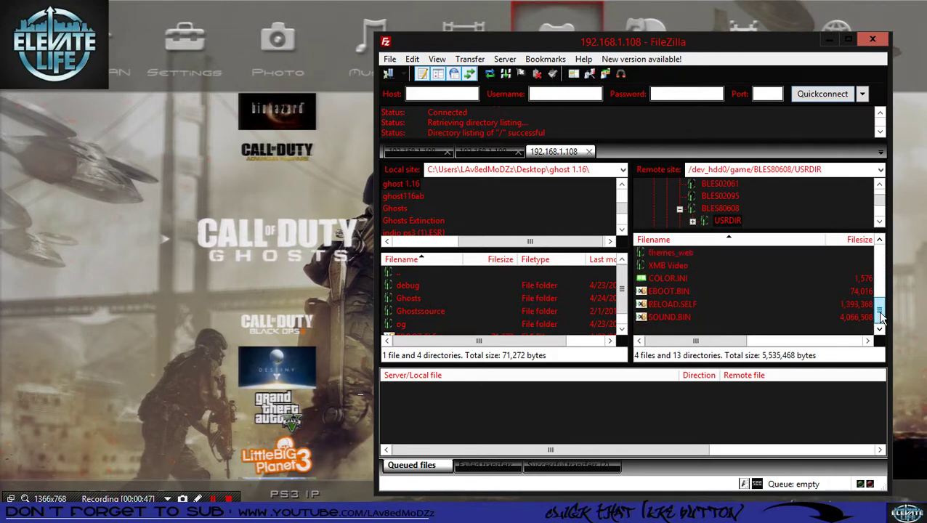
left_click(653, 320)
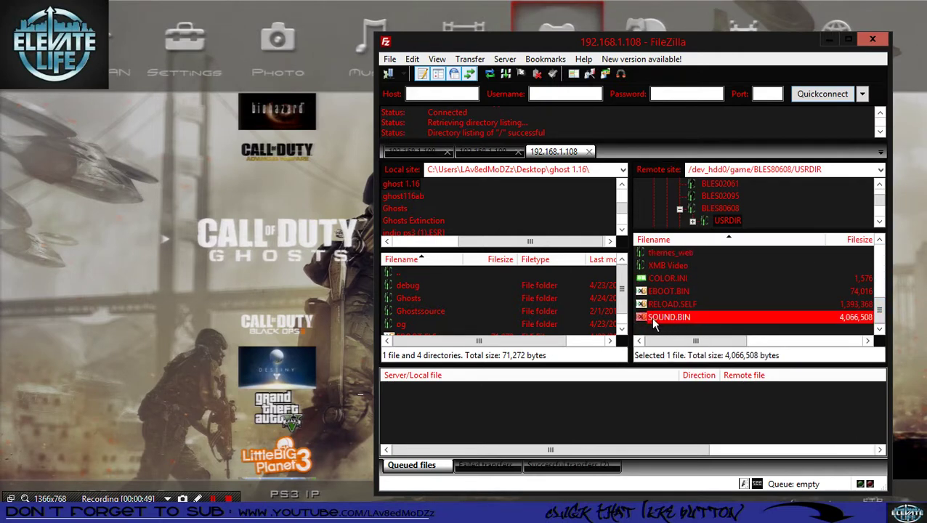
key("Delete")
left_click(466, 320)
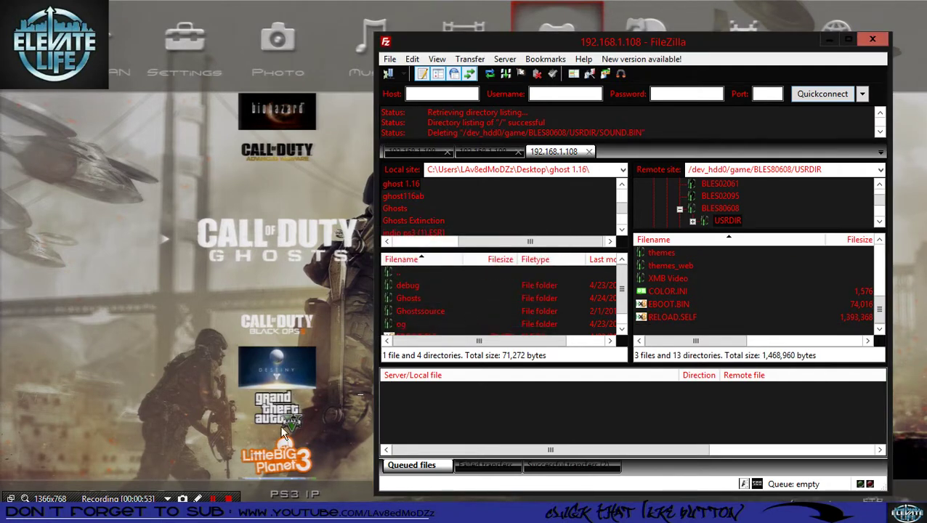
left_click_drag(449, 46, 534, 38)
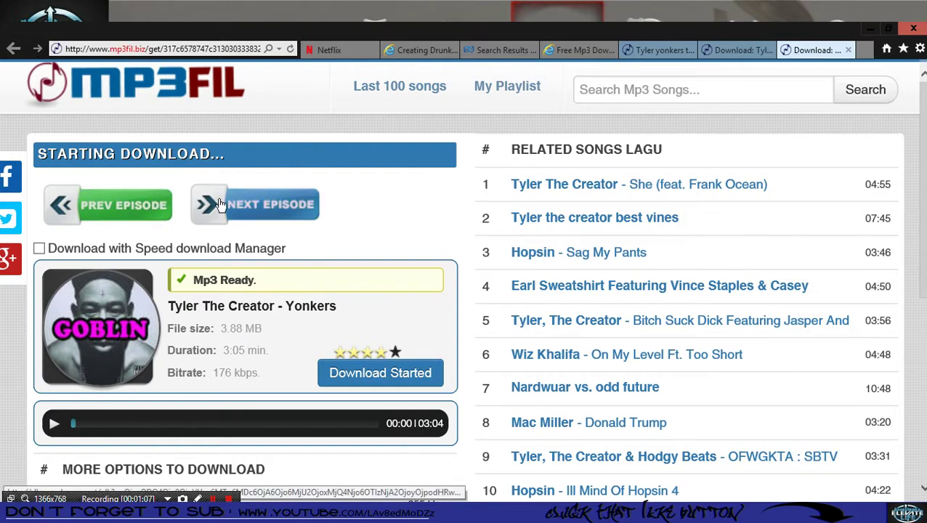
Request the Tyler The Creator - Yonkers MP3 download, dismissing the .exe offer and open/save prompt.
left_click(38, 248)
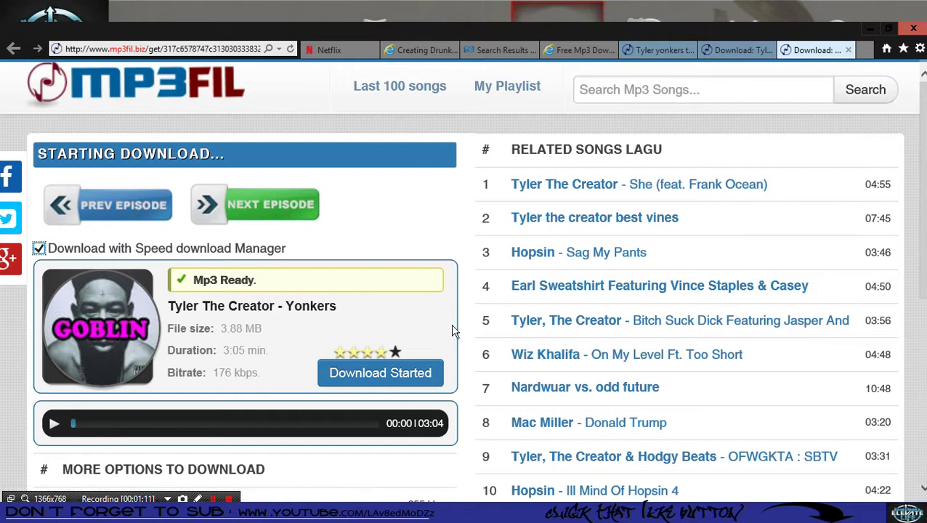
left_click(378, 374)
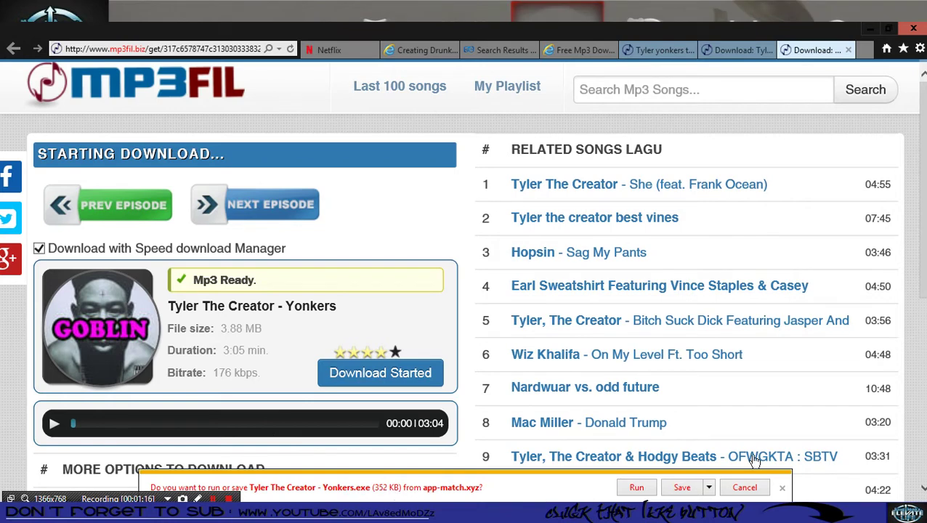
left_click(783, 488)
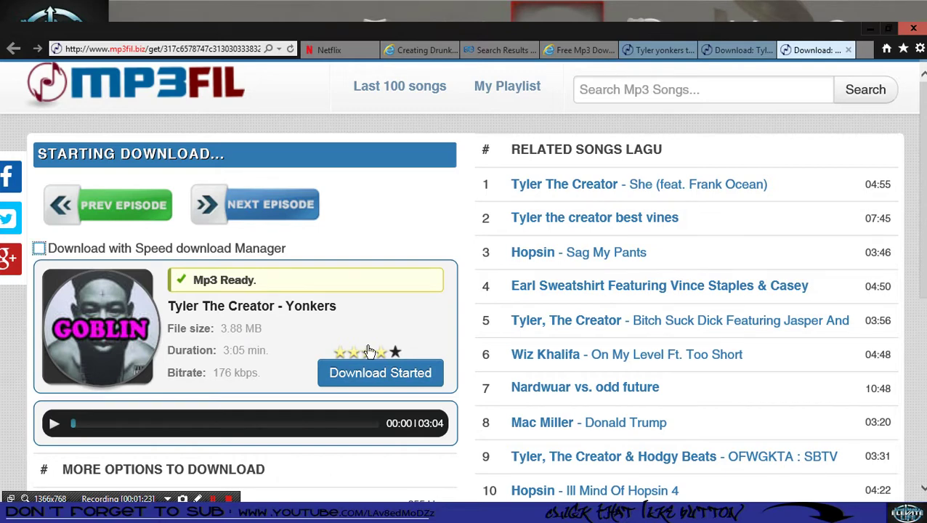
left_click(381, 381)
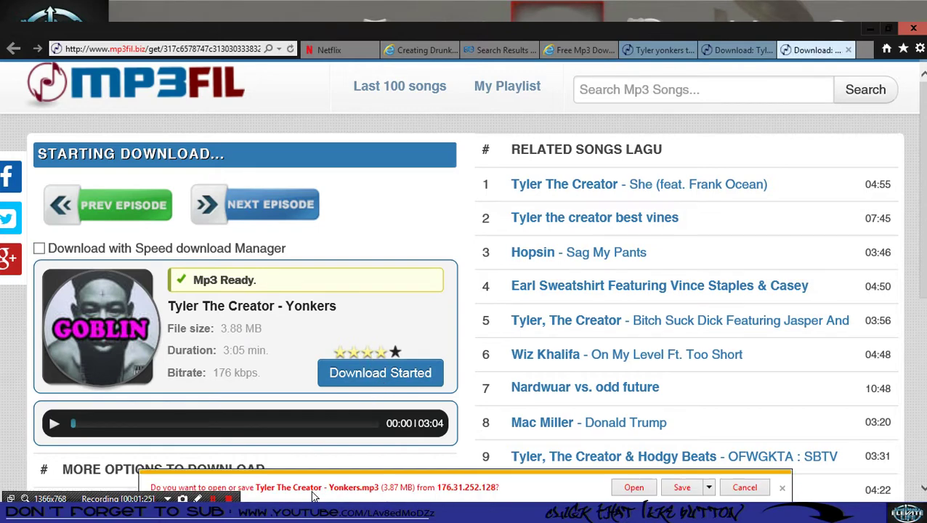
left_click(784, 489)
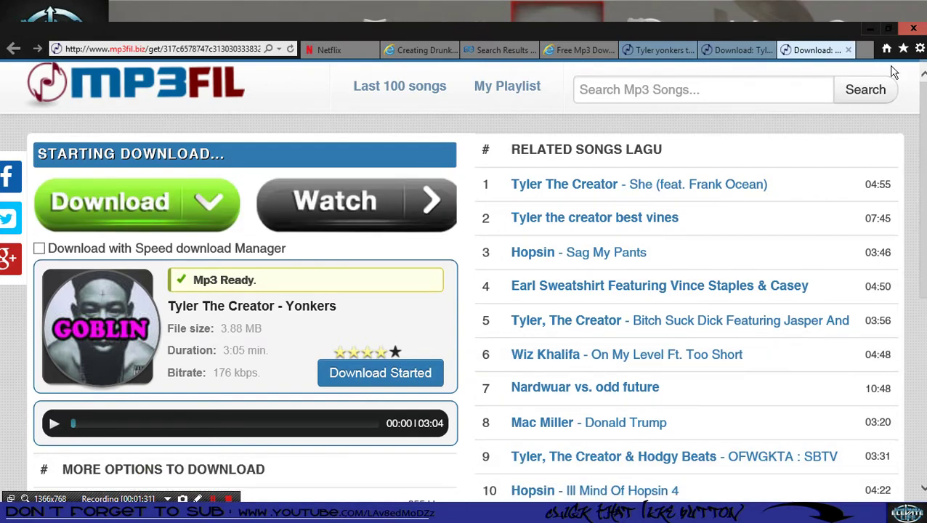
Duplicate Tyler The Creator - Yonkers.mp3 inside the Music folder.
left_click(870, 29)
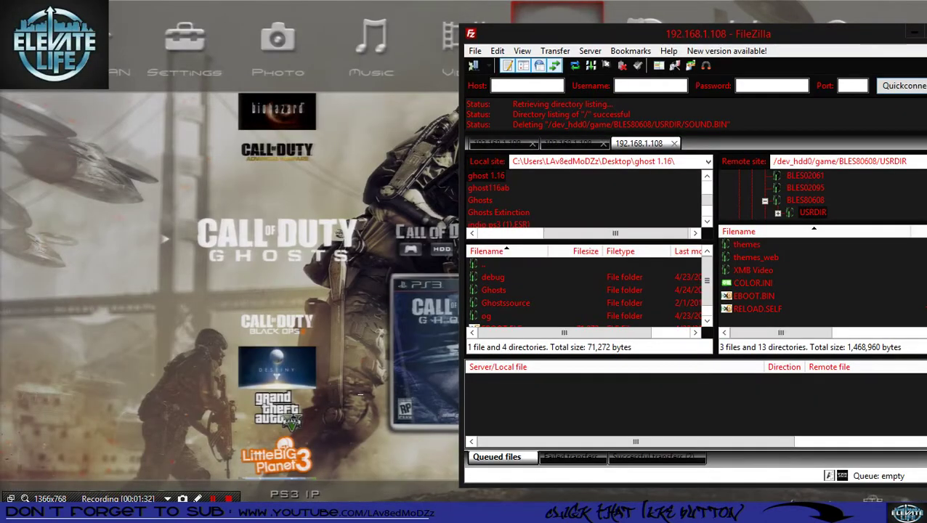
left_click(151, 462)
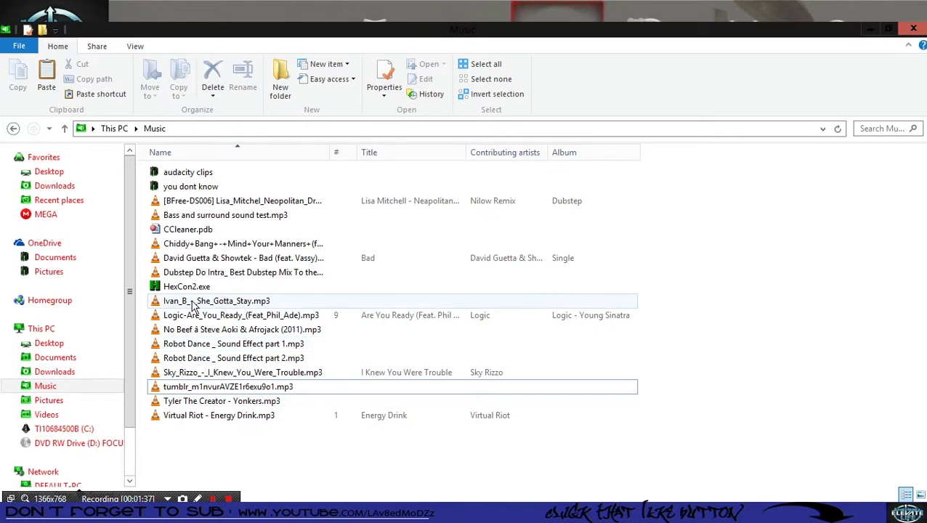
left_click(193, 404)
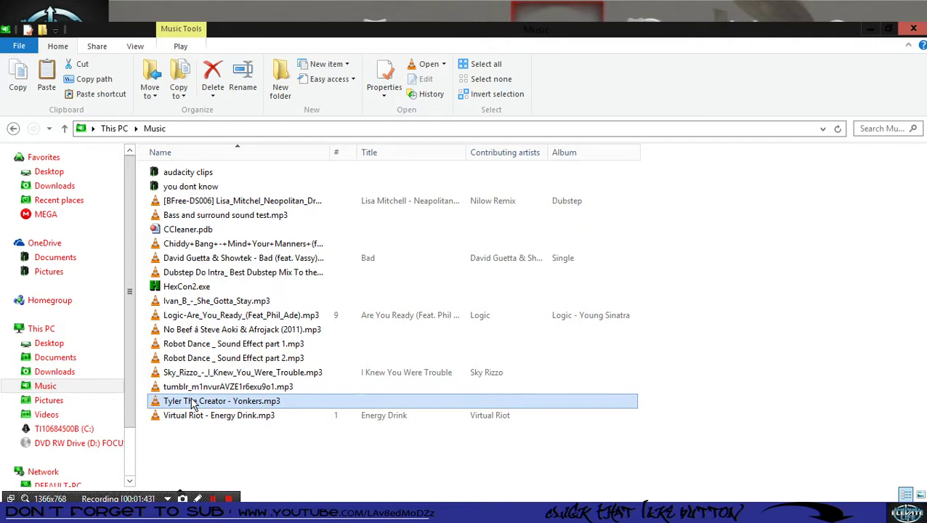
right_click(192, 403)
left_click(218, 327)
right_click(253, 471)
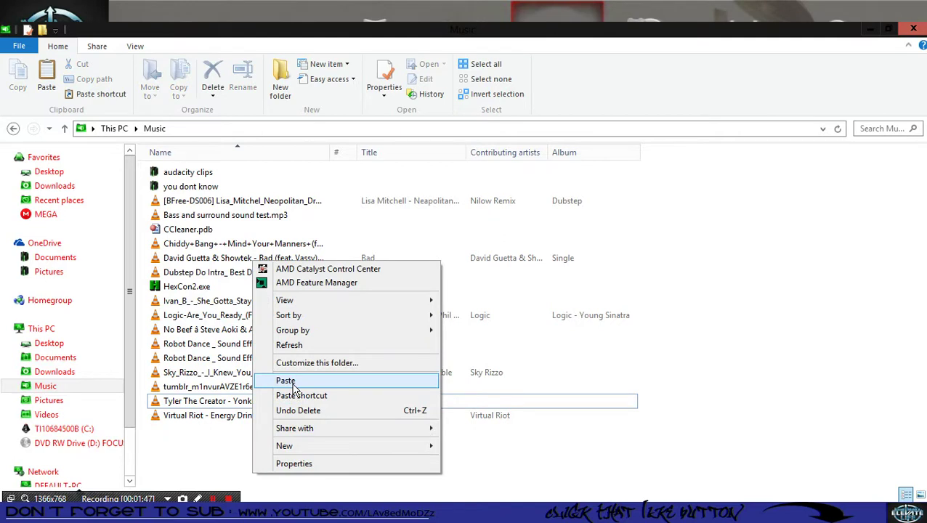
left_click(289, 376)
Rename the pasted copy to SOUND.BIN and accept the extension change warning.
key("F2")
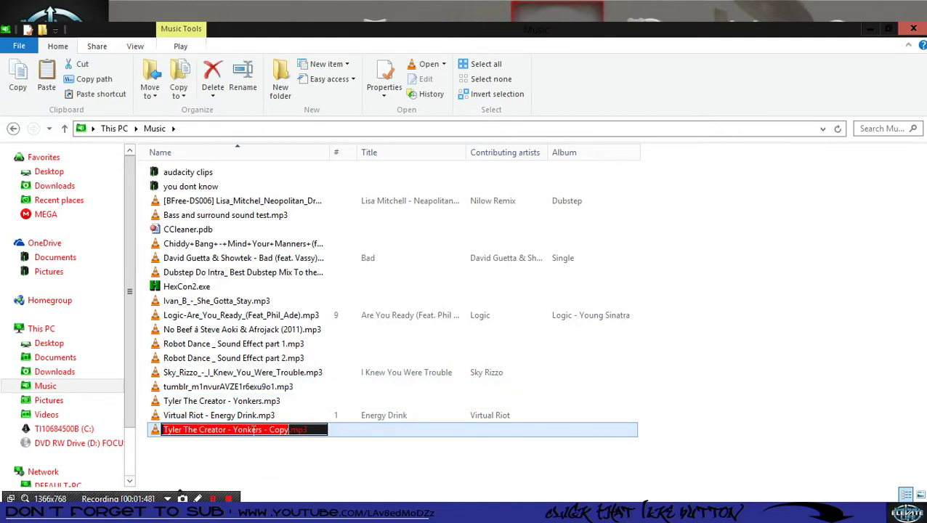
type("name")
key("BackSpace")
key("BackSpace")
key("BackSpace")
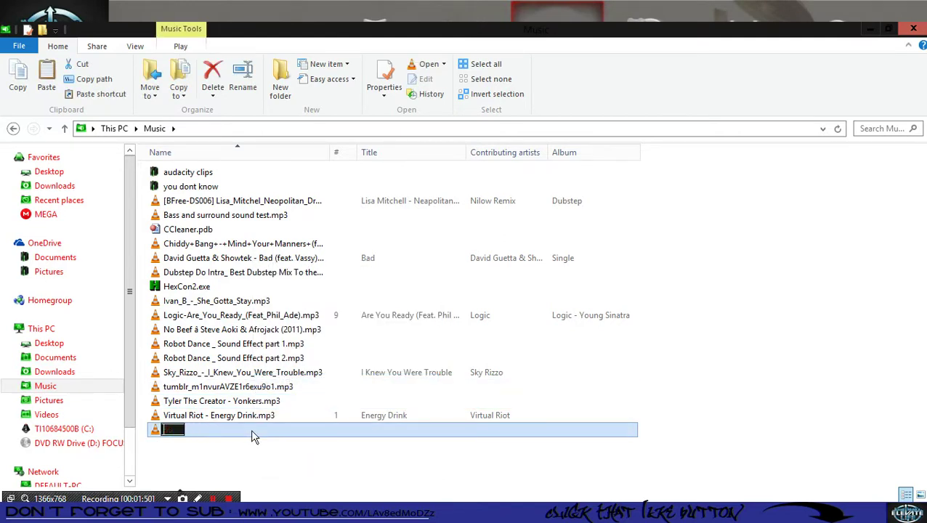
type("Sou")
type("ndd")
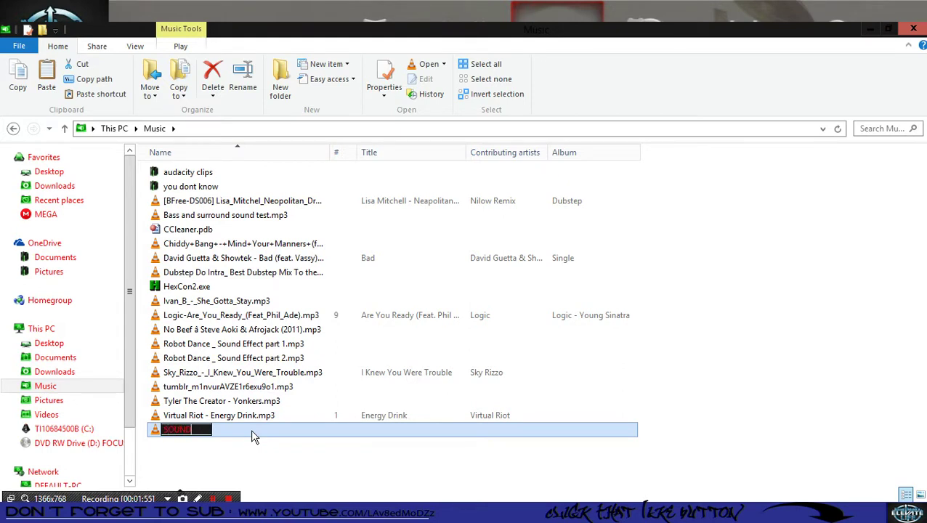
type(".BIN")
key("Return")
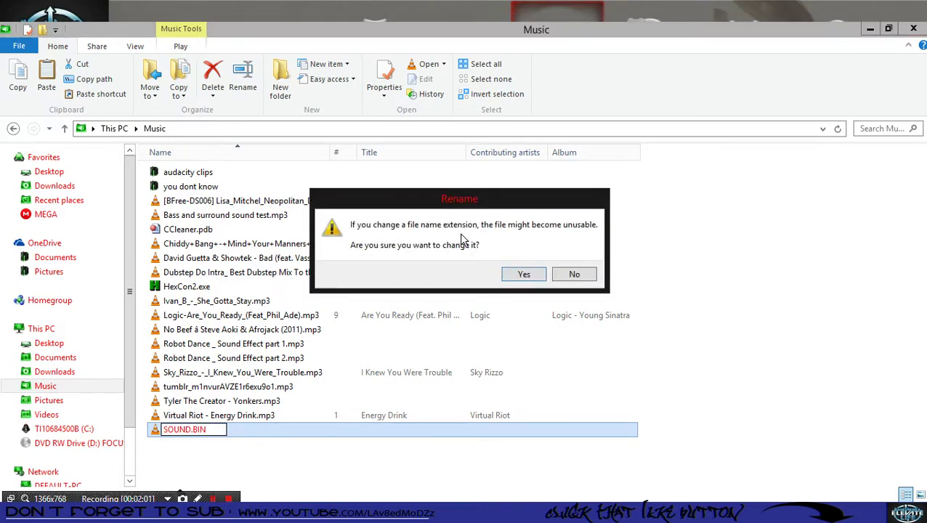
left_click(524, 274)
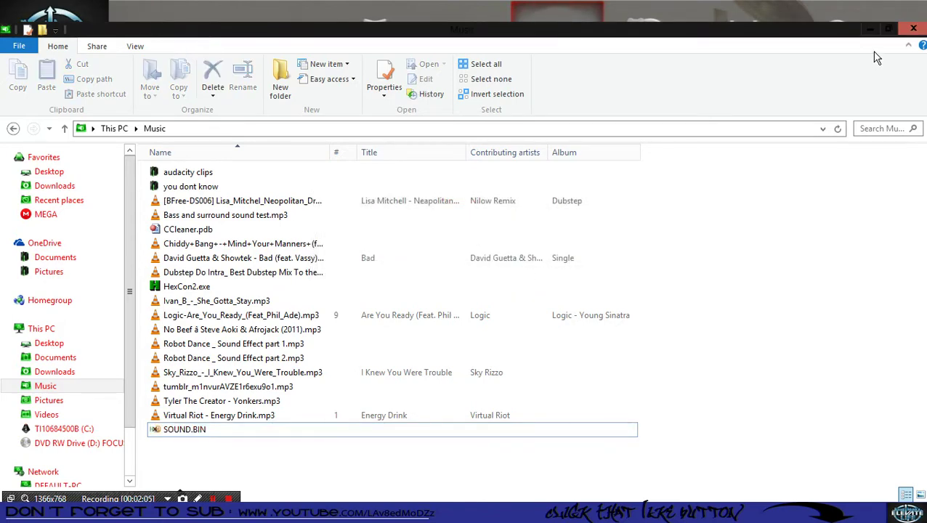
Upload SOUND.BIN into the remote USRDIR pane, then close Explorer and FileZilla.
left_click(891, 24)
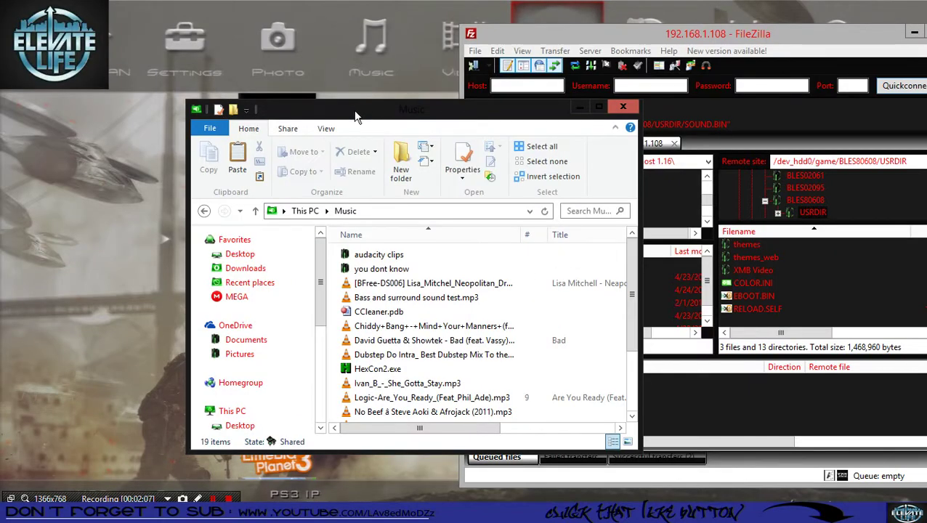
left_click_drag(356, 116, 224, 113)
left_click_drag(500, 305, 507, 390)
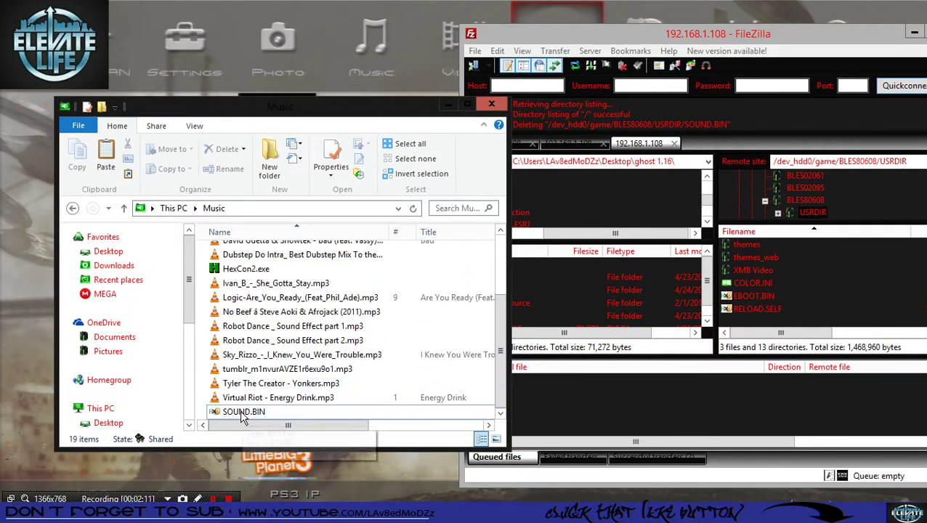
left_click_drag(244, 415, 760, 318)
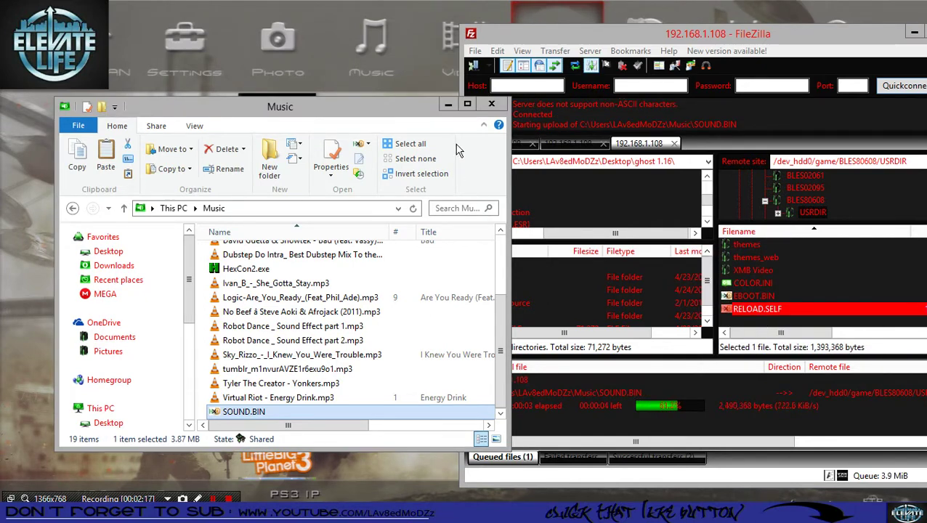
left_click(493, 104)
left_click_drag(672, 35, 449, 43)
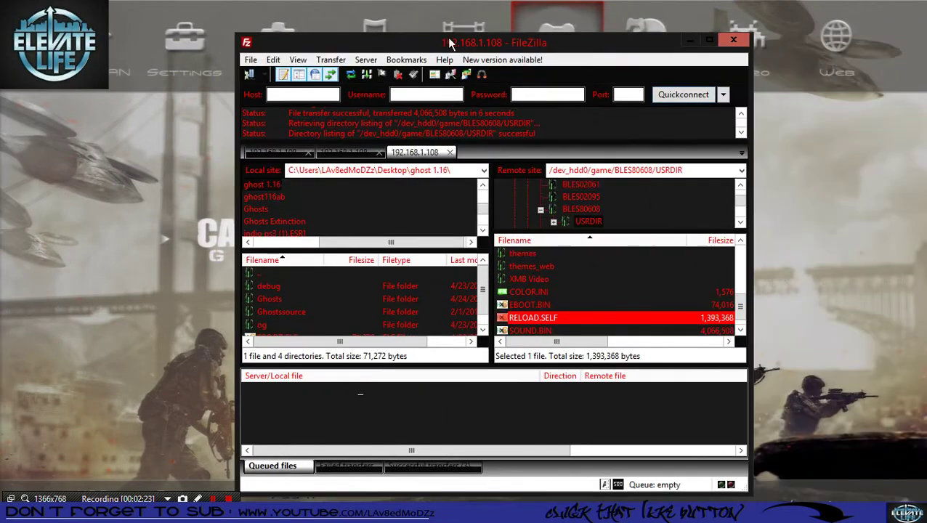
left_click(727, 40)
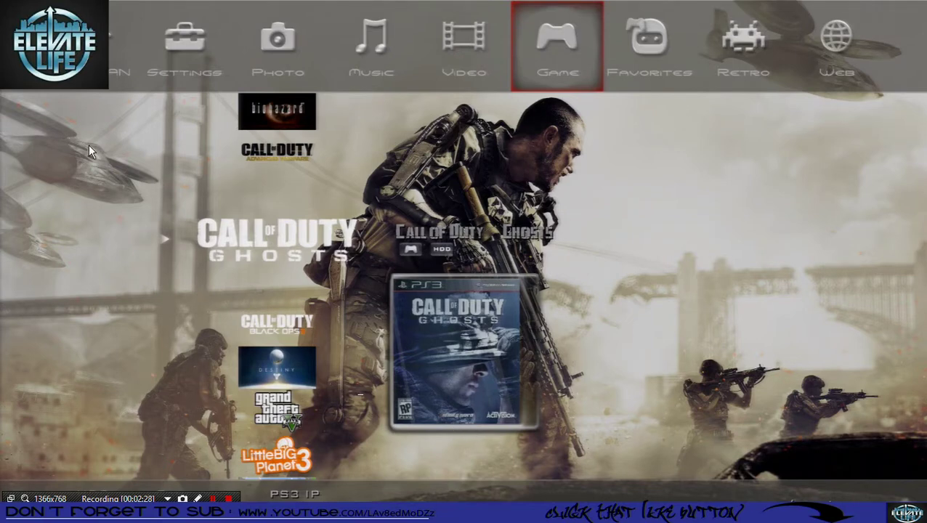
Move left to multiMAN's options column, down to the restart entry, and select it.
key("Left")
key("Left")
key("Left")
key("Left")
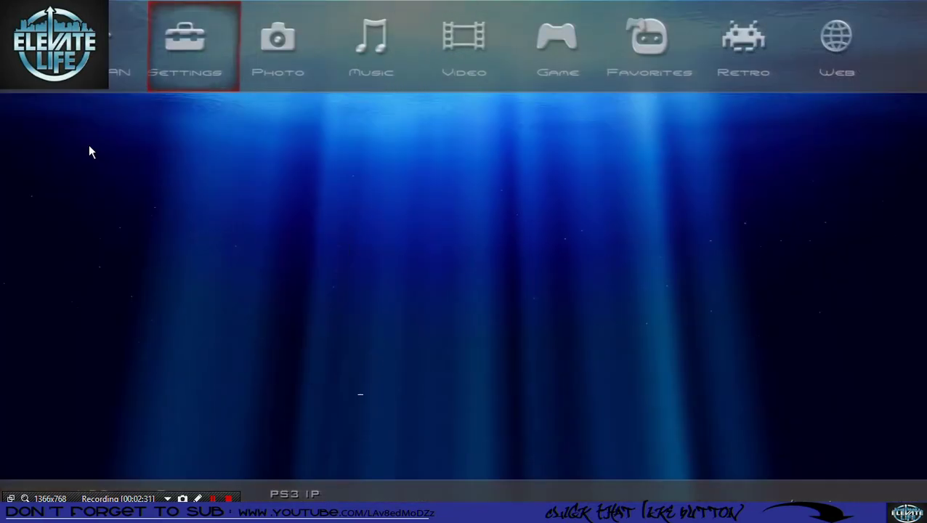
key("Left")
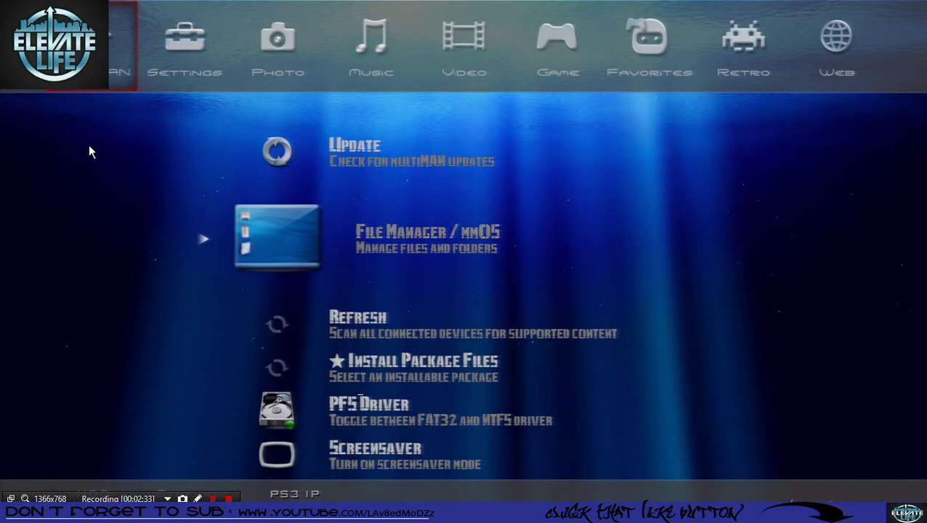
key("Down")
key("Down")
key("Down")
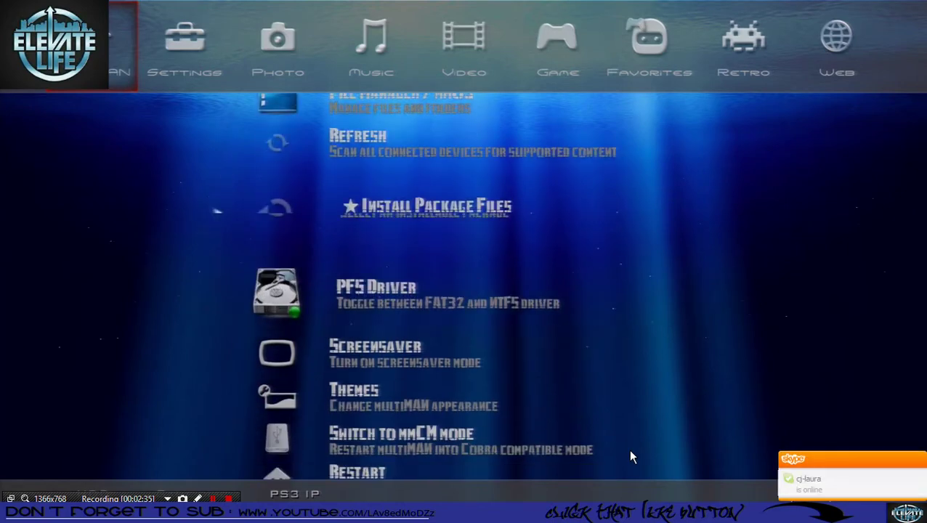
key("Down")
key("Down")
key("Down")
key("Down")
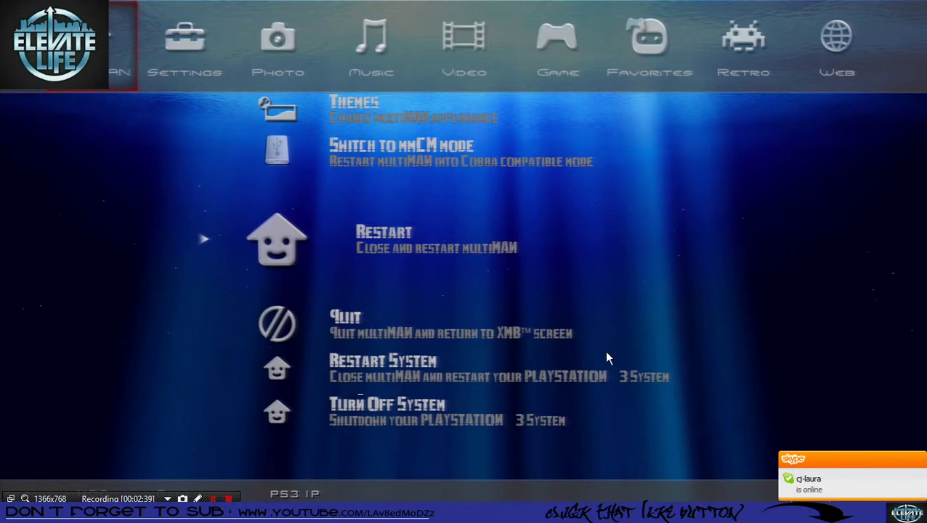
key("Escape")
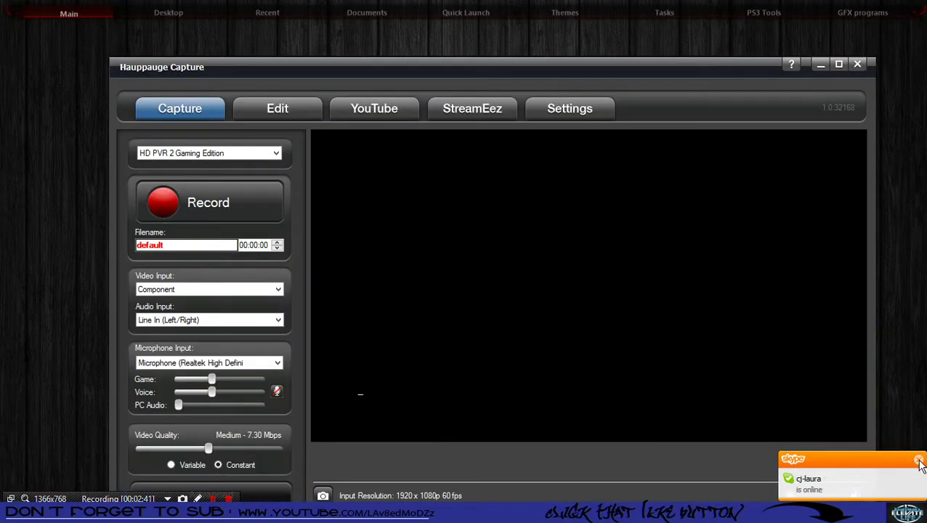
Dismiss the Skype notification and raise the Hauppauge preview volume to hear the new music.
left_click(919, 461)
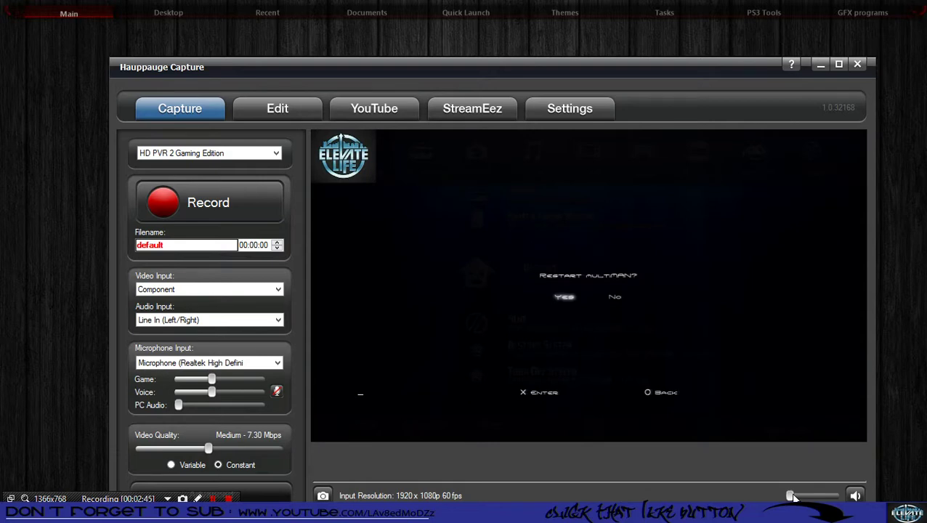
left_click_drag(794, 497, 818, 497)
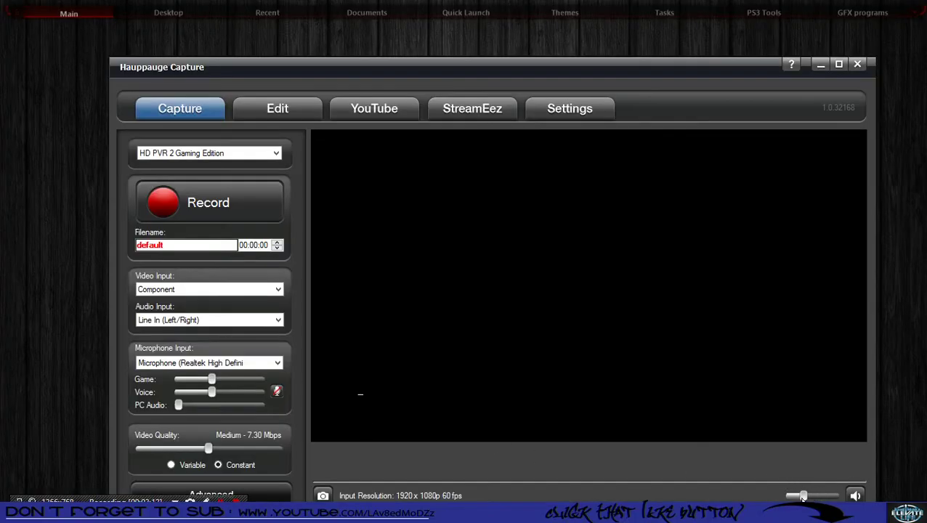
left_click_drag(803, 496, 796, 496)
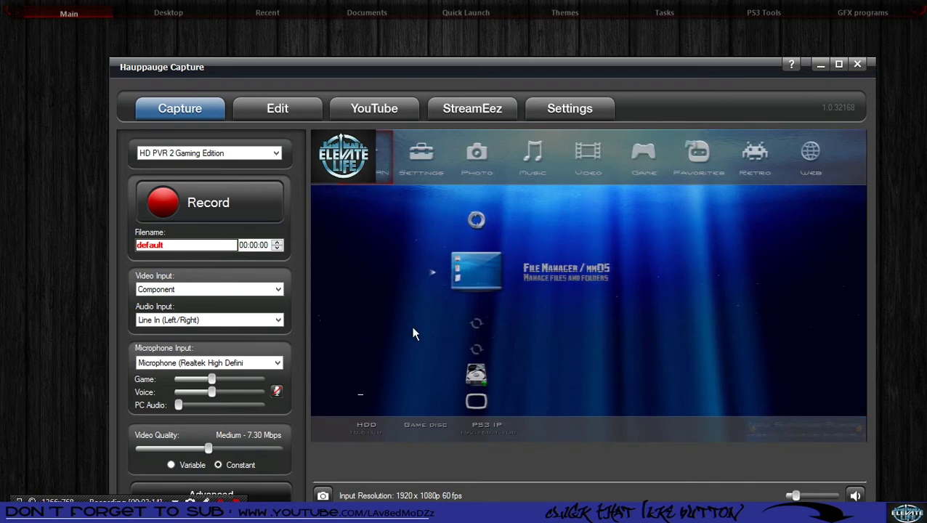